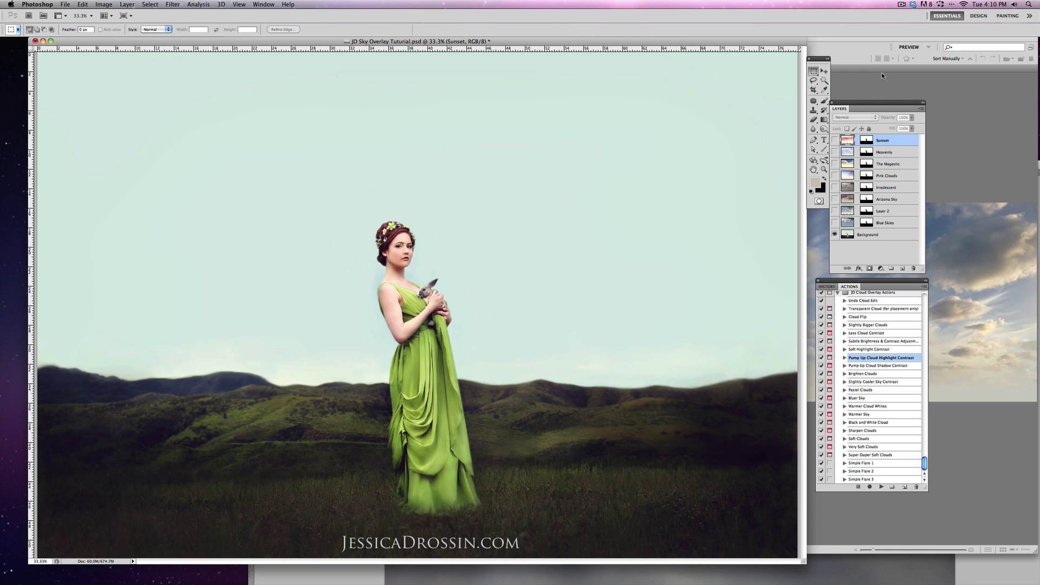
In Bridge, open The Beyond (clean).jpg from JD Cloud Overlays Pack 2 in Photoshop
{"action": "left_click", "coordinate": [870, 81]}
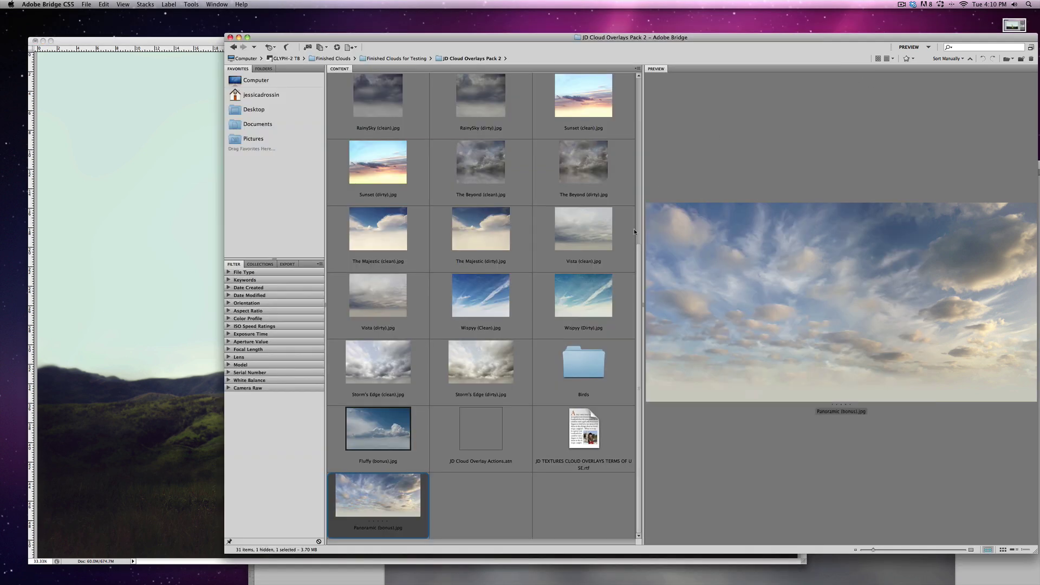
{"action": "left_click_drag", "start_coordinate": [637, 251], "coordinate": [644, 139]}
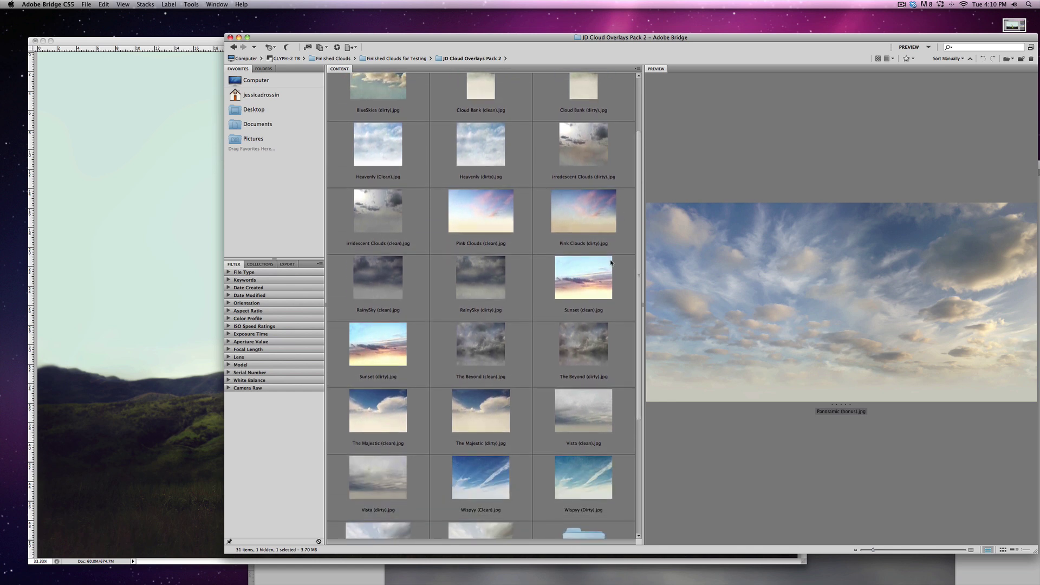
{"action": "double_click", "coordinate": [483, 344]}
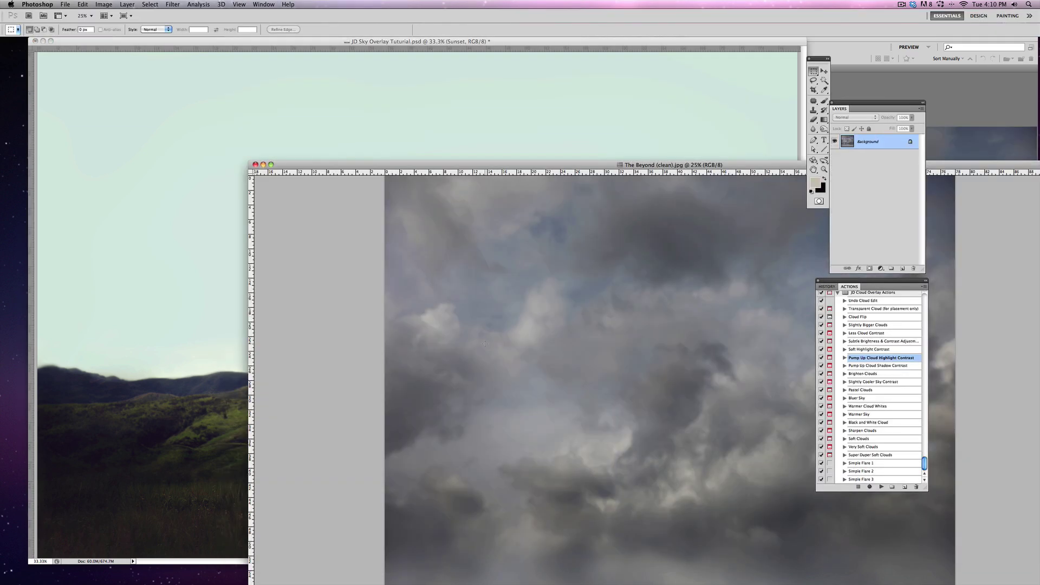
Back in Bridge, compare The Beyond (dirty) and The Beyond (clean) previews
{"action": "left_click", "coordinate": [947, 89]}
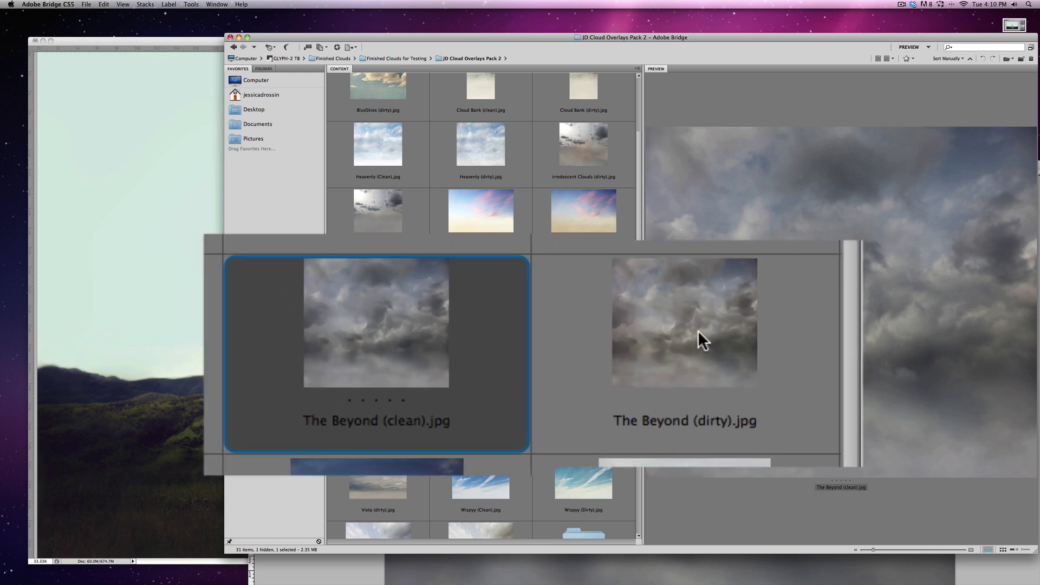
{"action": "left_click", "coordinate": [698, 346]}
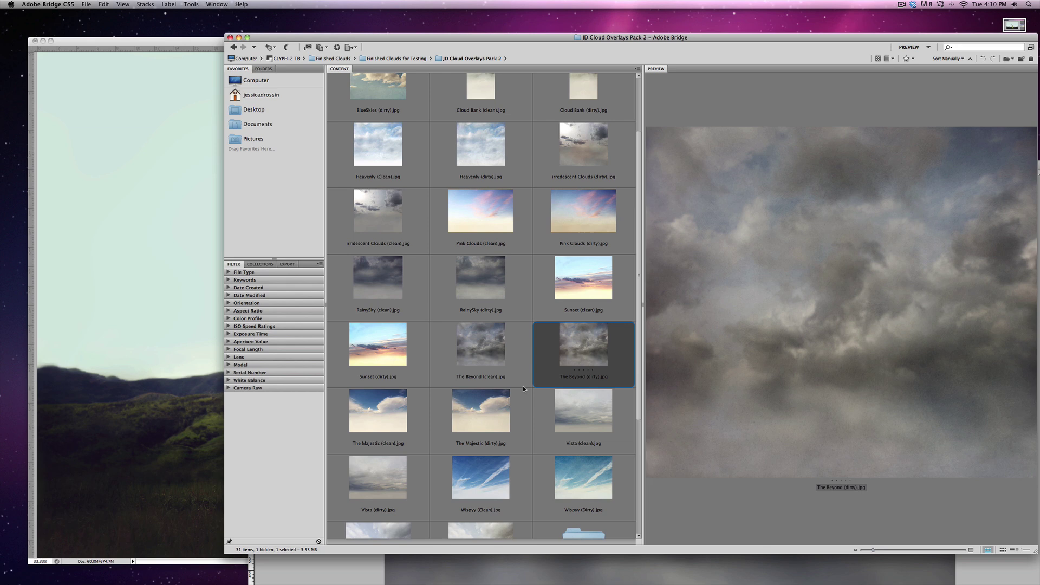
{"action": "left_click", "coordinate": [493, 357]}
{"action": "left_click", "coordinate": [577, 349]}
Bring up The Beyond (clean) image and arrange it alongside the tutorial document
{"action": "double_click", "coordinate": [453, 366]}
{"action": "left_click", "coordinate": [188, 175]}
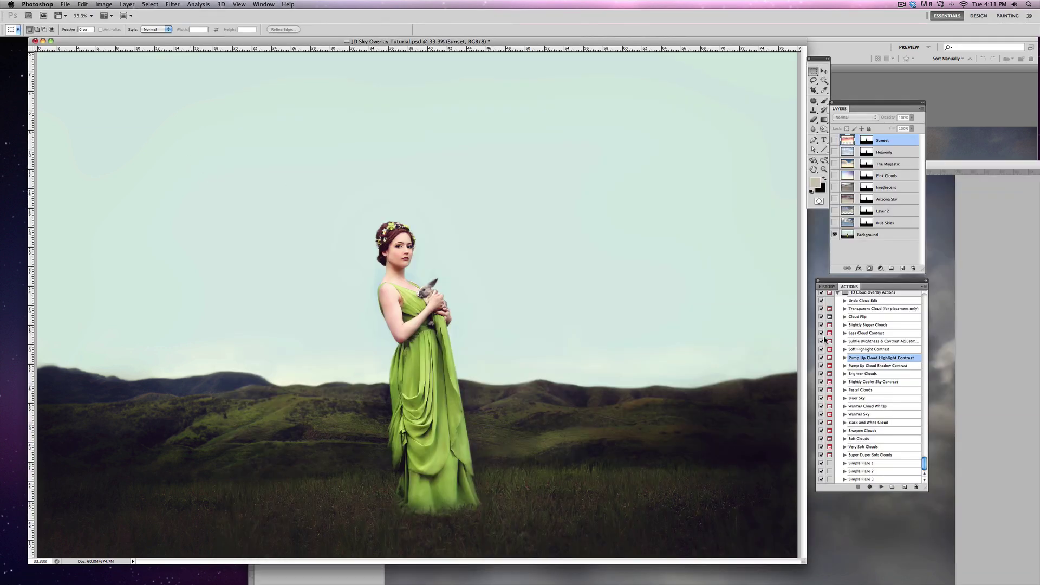
{"action": "left_click", "coordinate": [980, 337]}
{"action": "left_click_drag", "start_coordinate": [654, 168], "coordinate": [700, 76]}
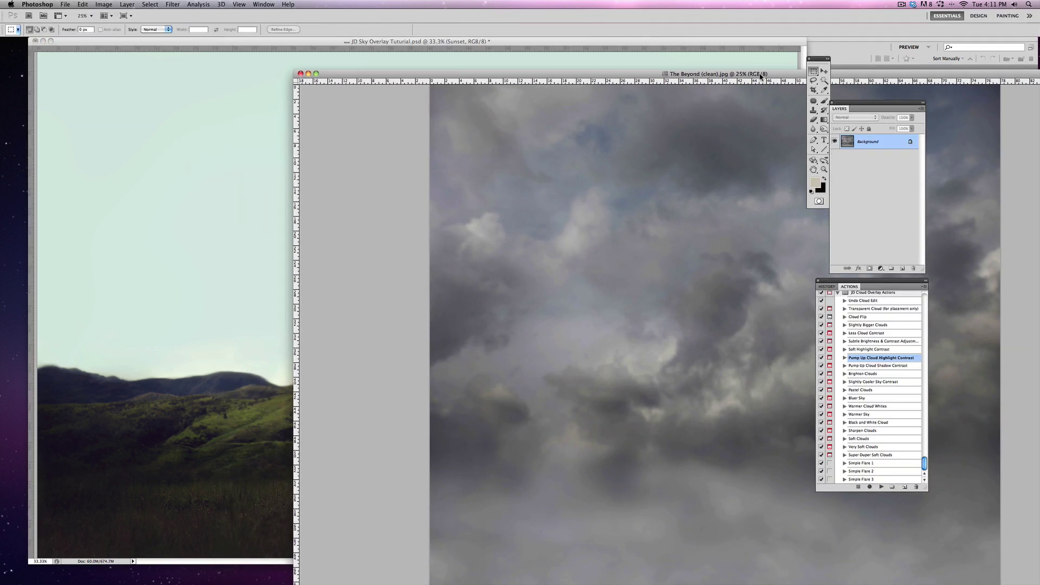
Drag the clouds into the tutorial with the Move tool, then delete that Layer 3
{"action": "left_click", "coordinate": [823, 71]}
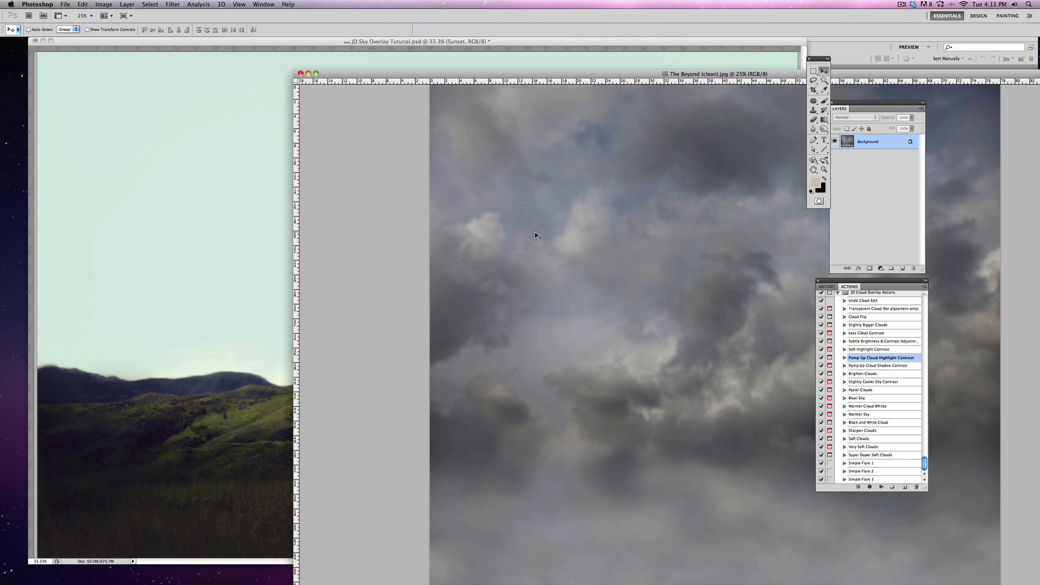
{"action": "left_click_drag", "start_coordinate": [272, 223], "coordinate": [292, 223]}
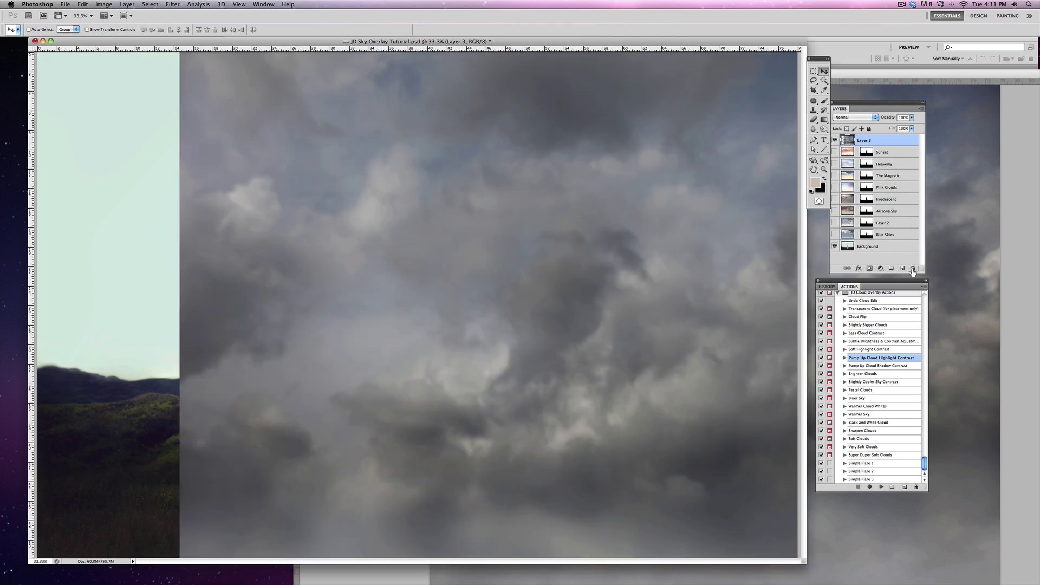
{"action": "left_click", "coordinate": [913, 268]}
{"action": "left_click", "coordinate": [596, 193]}
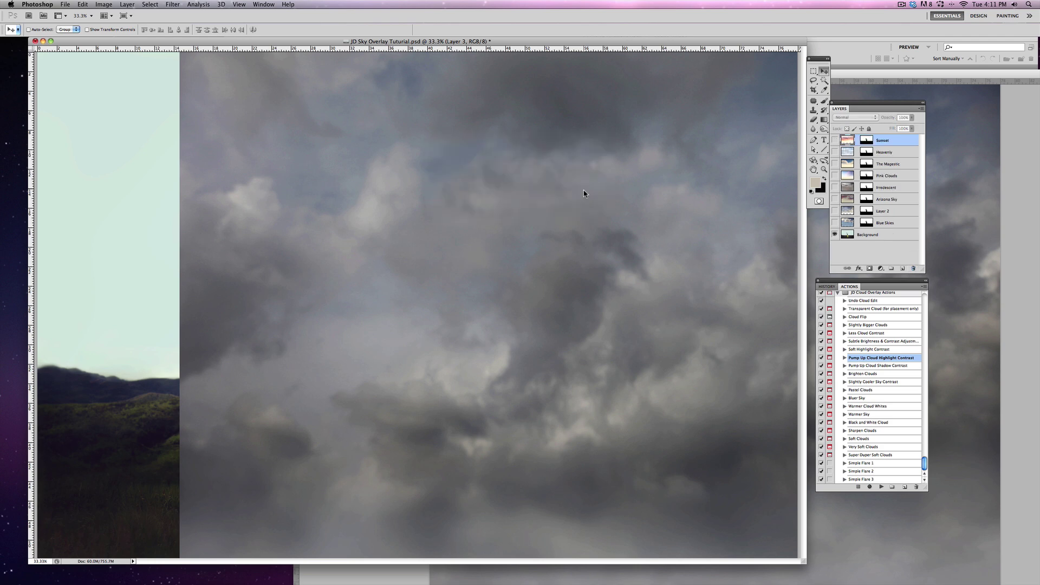
Select all of the cloud image, copy it, and paste it into the tutorial as Layer 3
{"action": "left_click", "coordinate": [965, 183]}
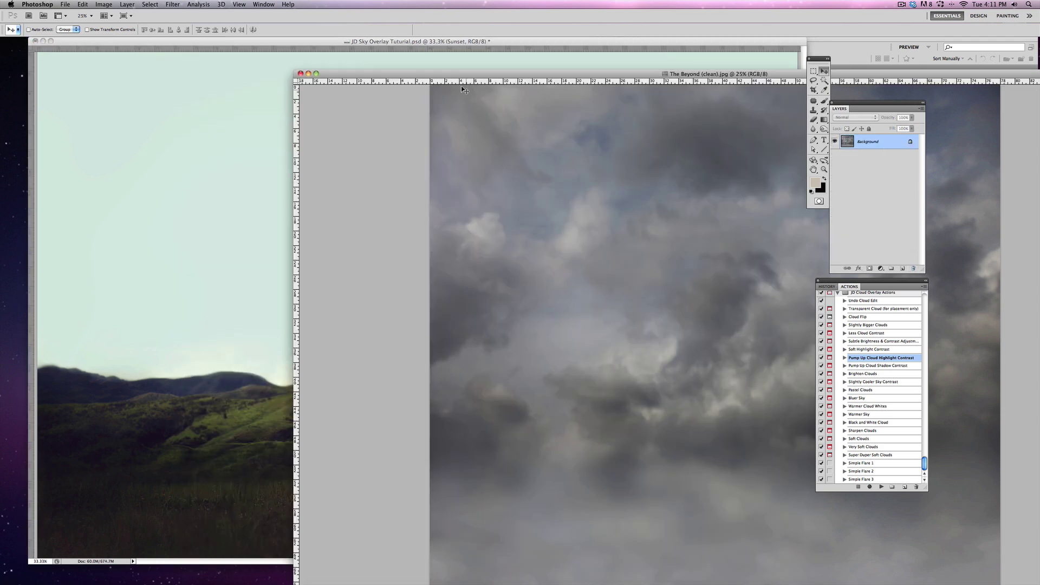
{"action": "left_click_drag", "start_coordinate": [387, 76], "coordinate": [385, 60]}
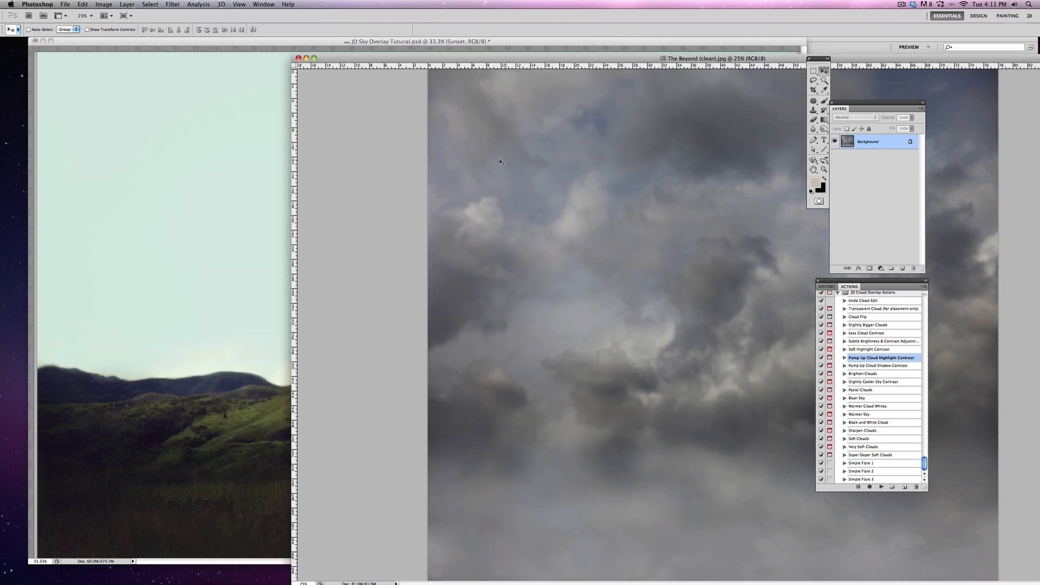
{"action": "left_click", "coordinate": [156, 4]}
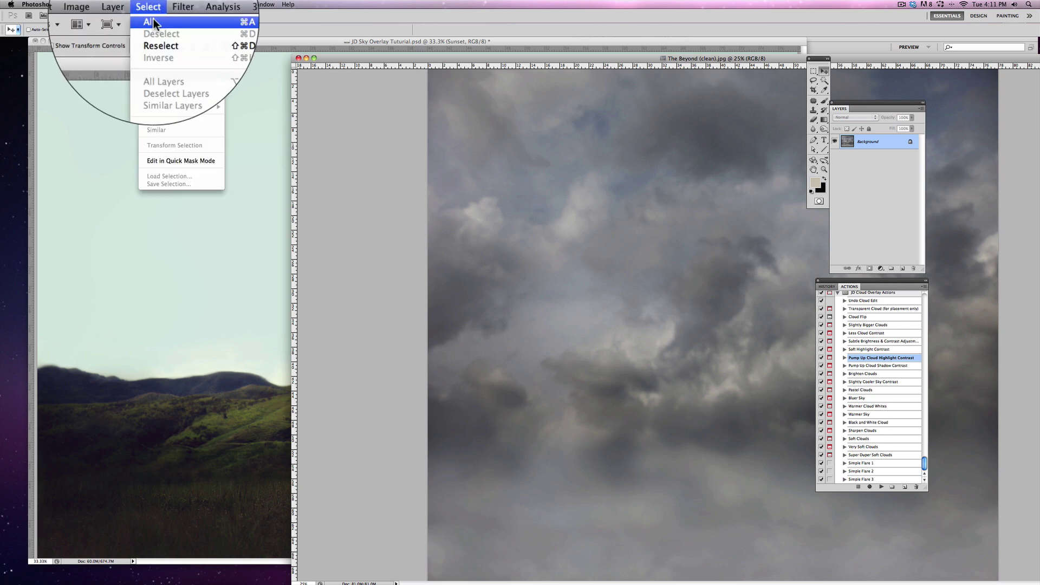
{"action": "left_click", "coordinate": [154, 22]}
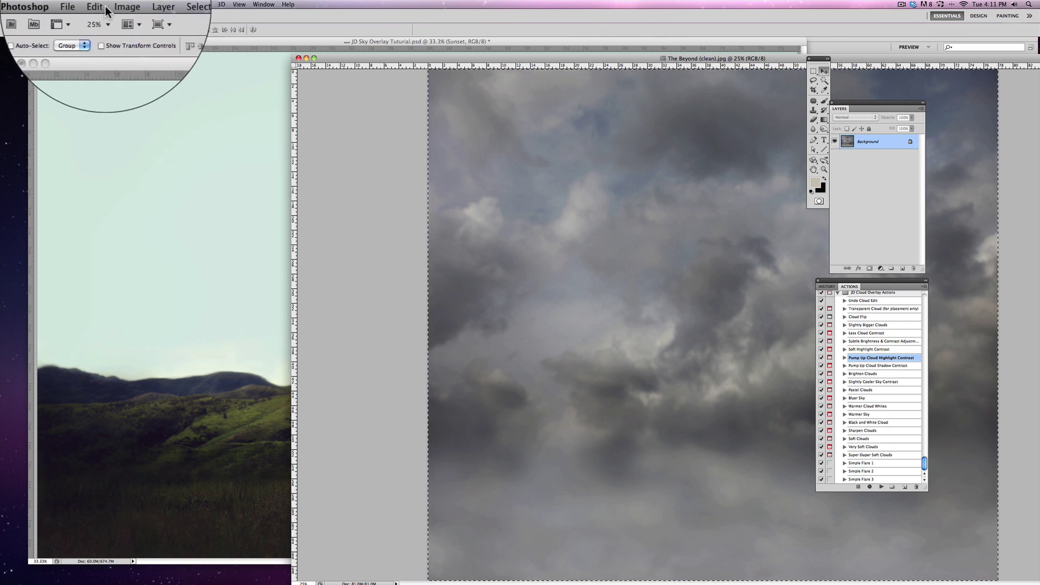
{"action": "left_click", "coordinate": [107, 11]}
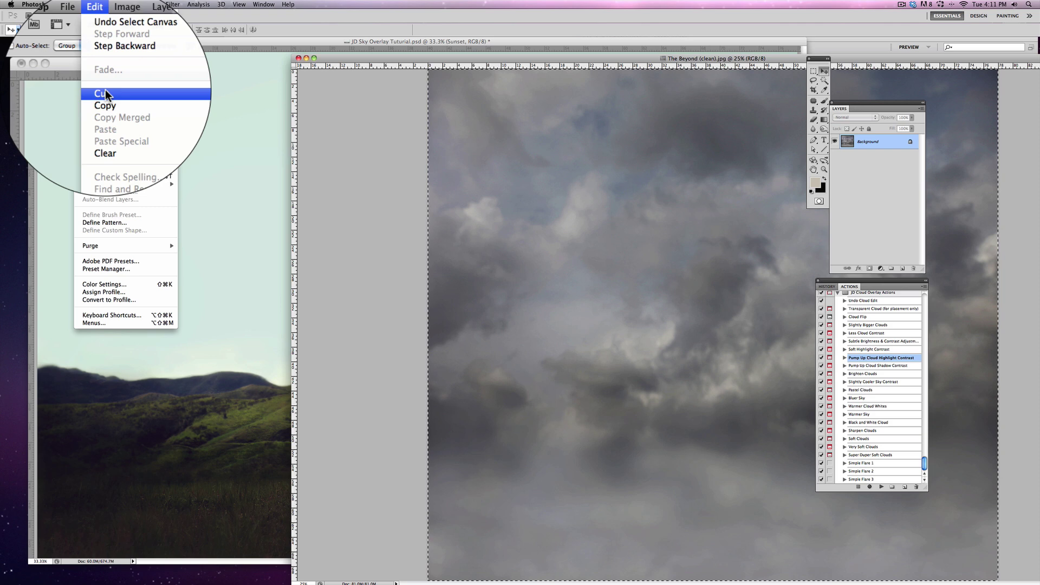
{"action": "left_click", "coordinate": [103, 60]}
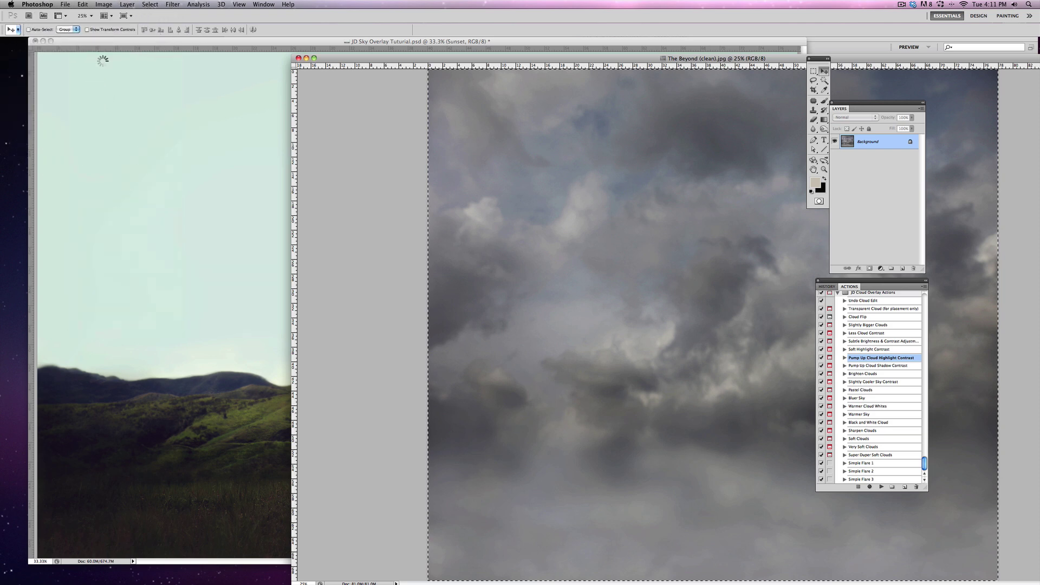
{"action": "left_click", "coordinate": [139, 49]}
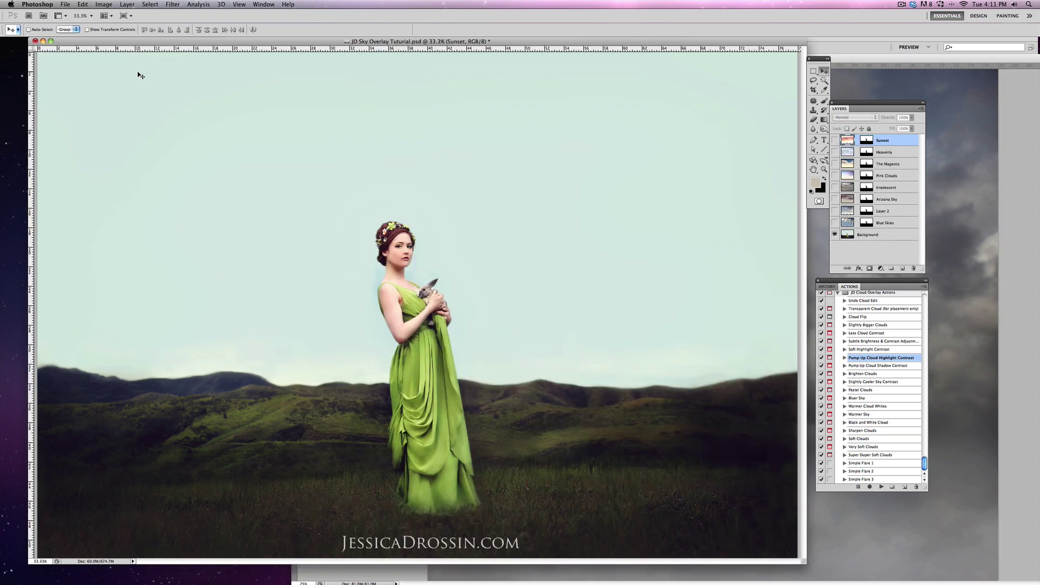
{"action": "left_click", "coordinate": [83, 4]}
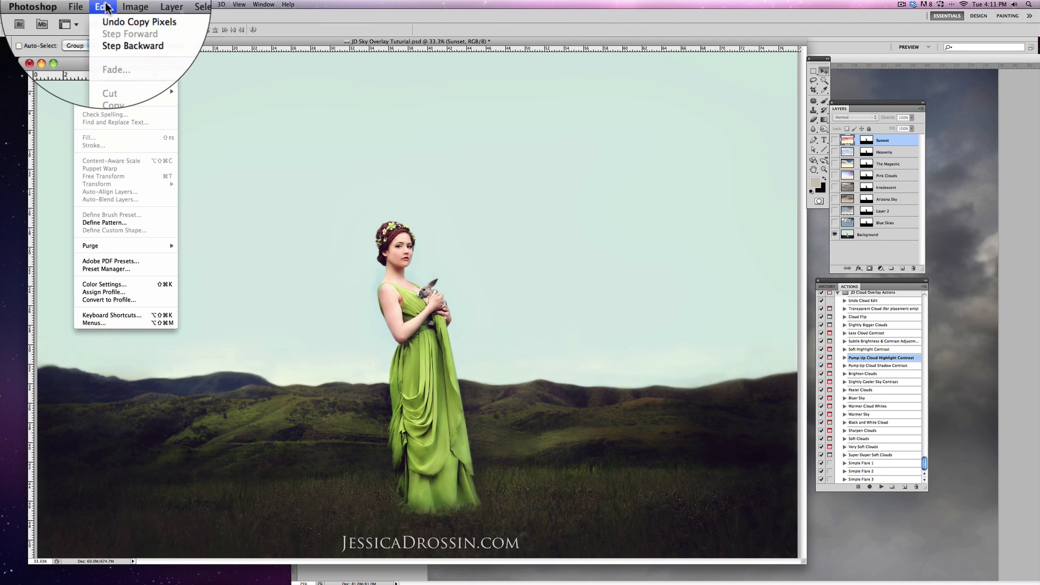
{"action": "left_click", "coordinate": [98, 85]}
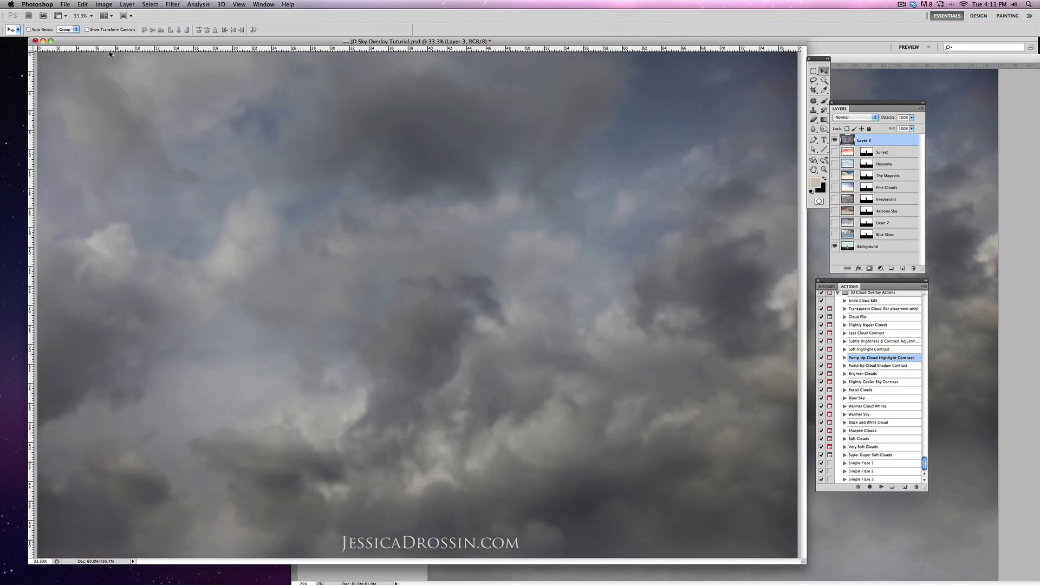
Hide cloud Layer 3, make the Background layer active, and choose the Magic Wand tool
{"action": "left_click", "coordinate": [834, 140]}
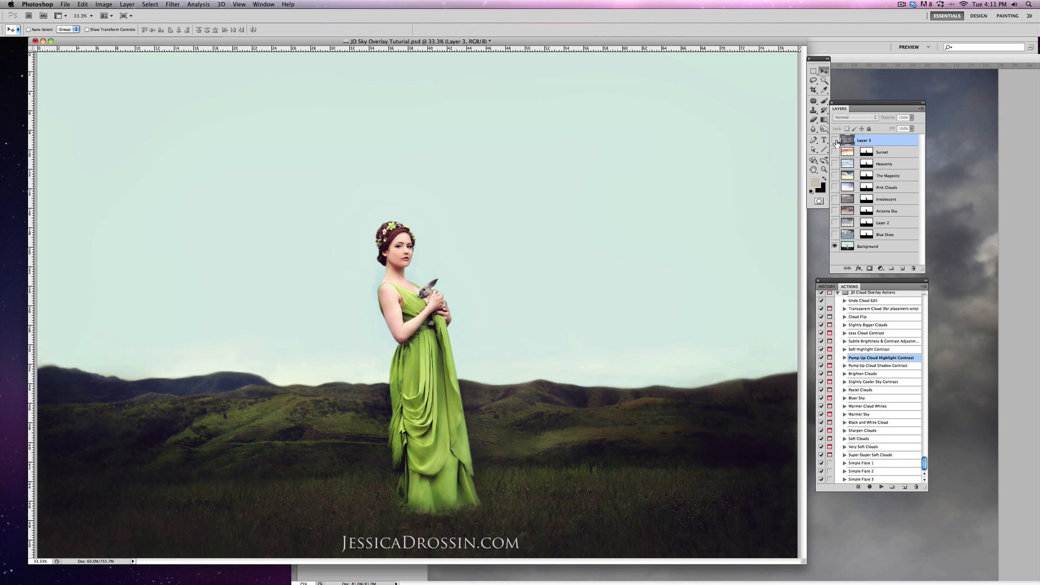
{"action": "left_click", "coordinate": [860, 249]}
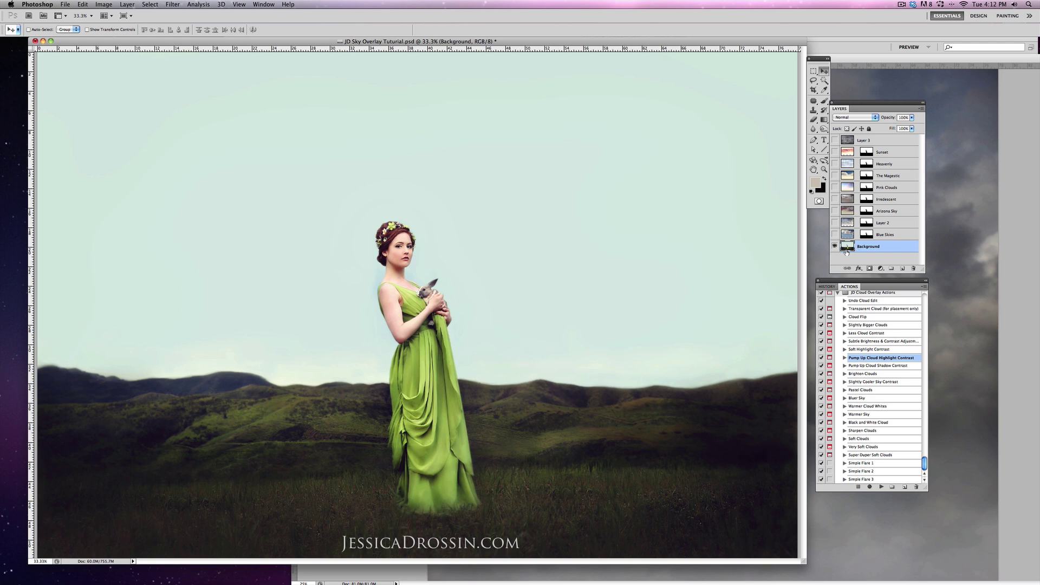
{"action": "left_click", "coordinate": [824, 81]}
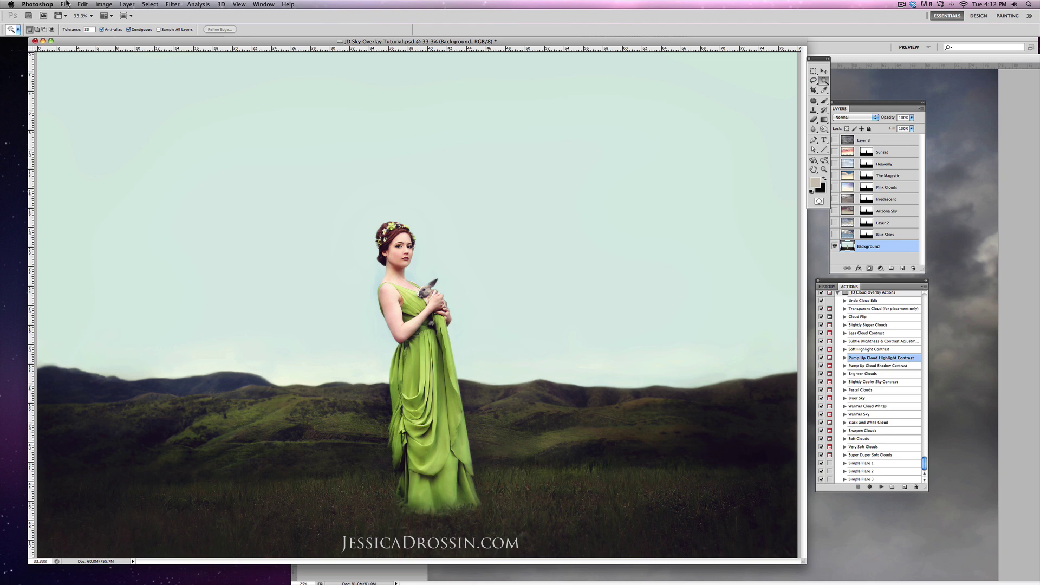
Select the pale sky at Tolerance 30, adding the leftover sky by the left hilltop
{"action": "left_click", "coordinate": [87, 29]}
{"action": "left_click", "coordinate": [354, 219]}
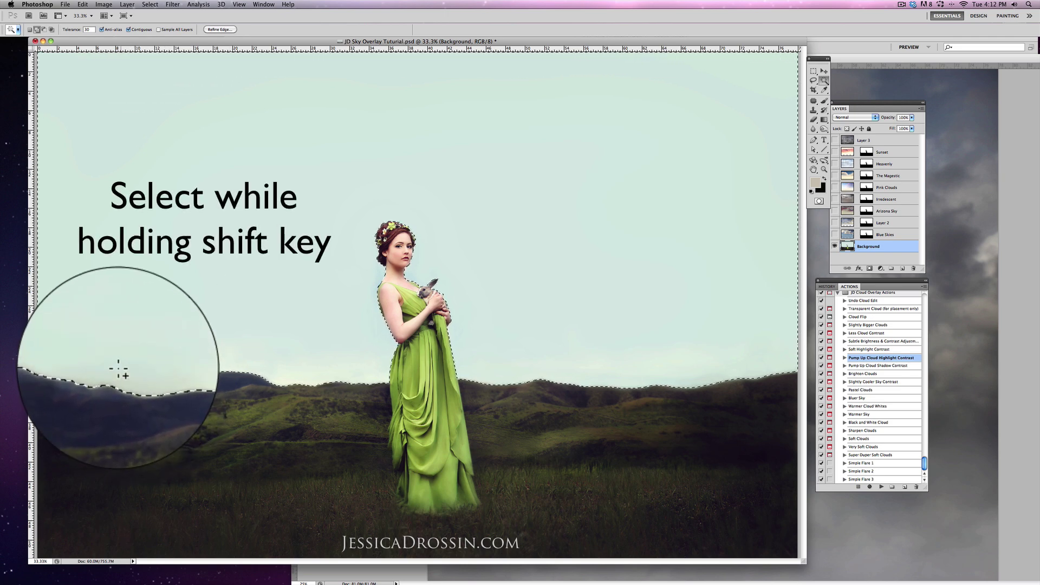
{"action": "left_click", "coordinate": [42, 368], "text": "shift"}
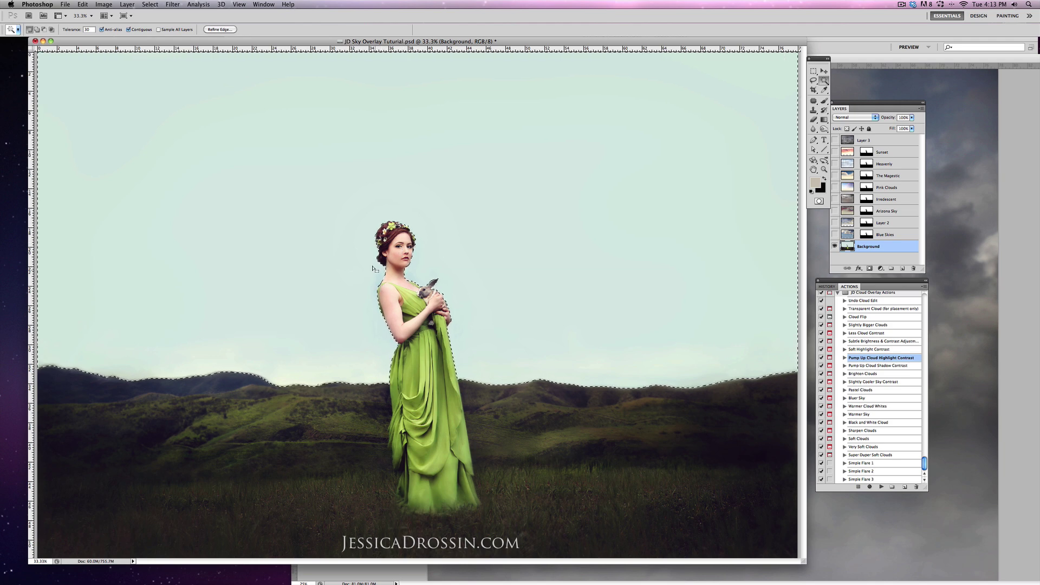
Expand the sky selection by 2 pixels with Select > Modify > Expand
{"action": "left_click", "coordinate": [151, 4]}
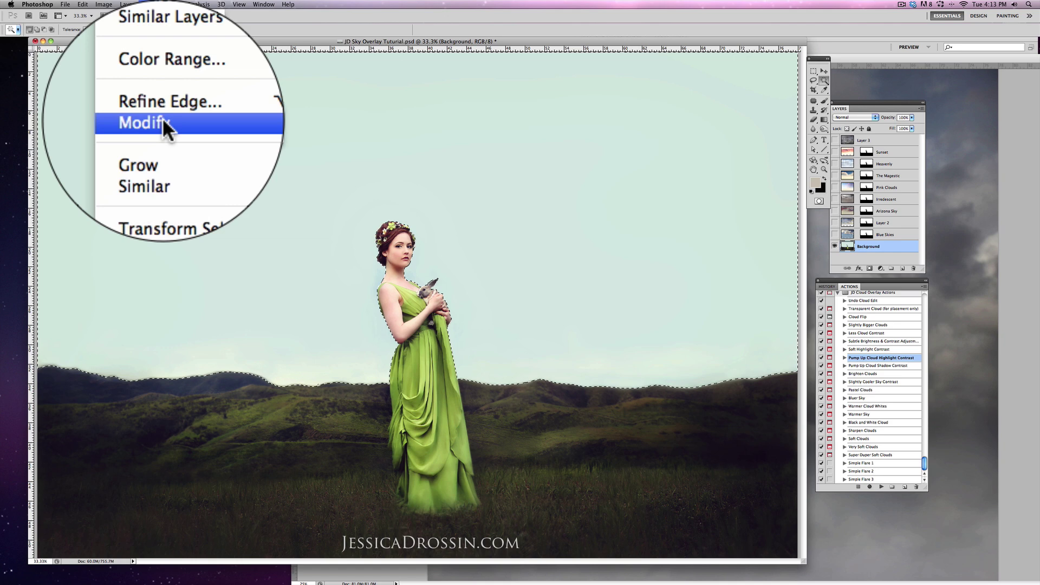
{"action": "mouse_move", "coordinate": [162, 118]}
{"action": "left_click", "coordinate": [252, 123]}
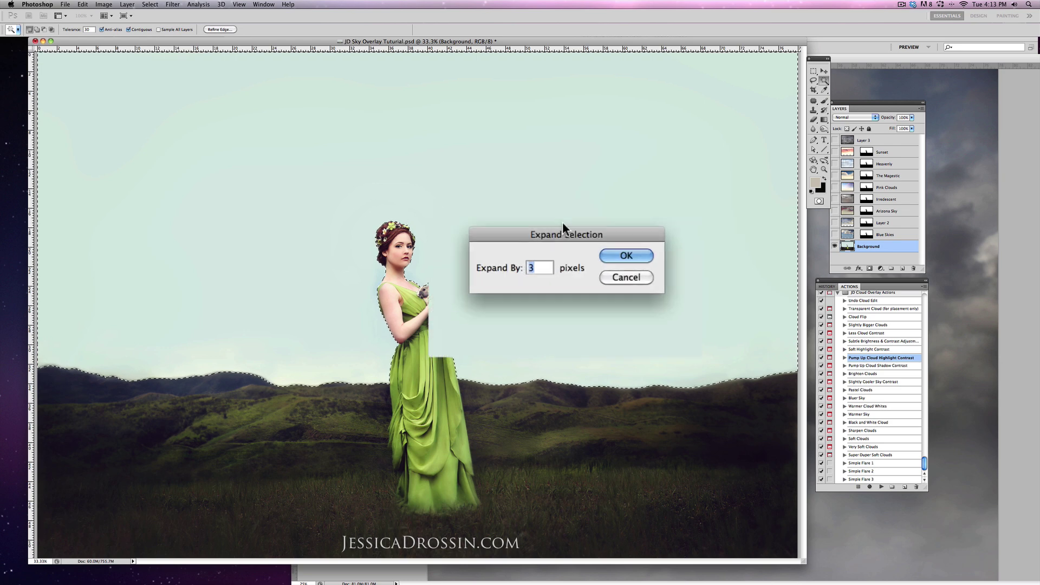
{"action": "type", "text": "2"}
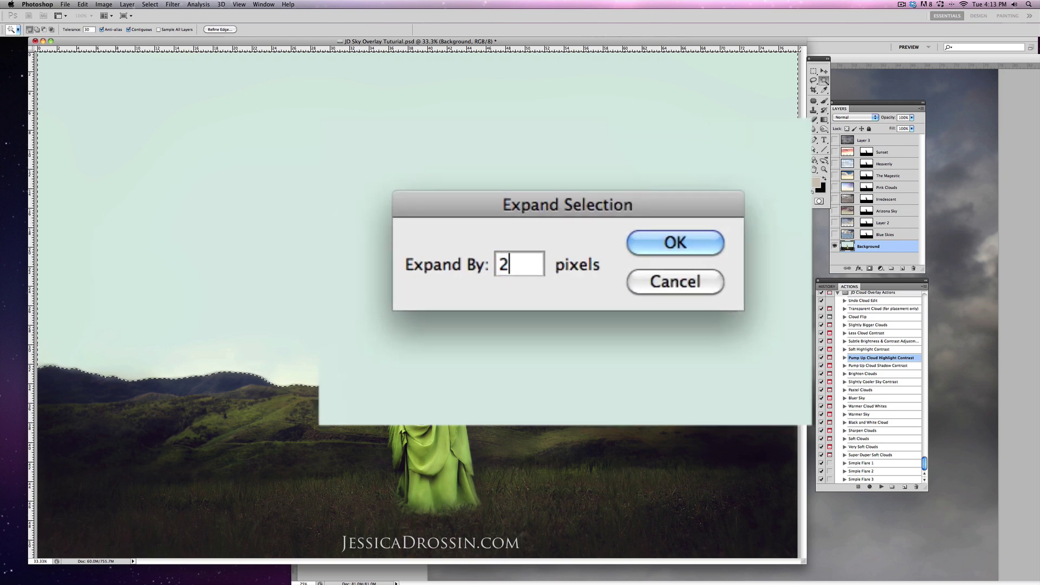
{"action": "left_click", "coordinate": [690, 243]}
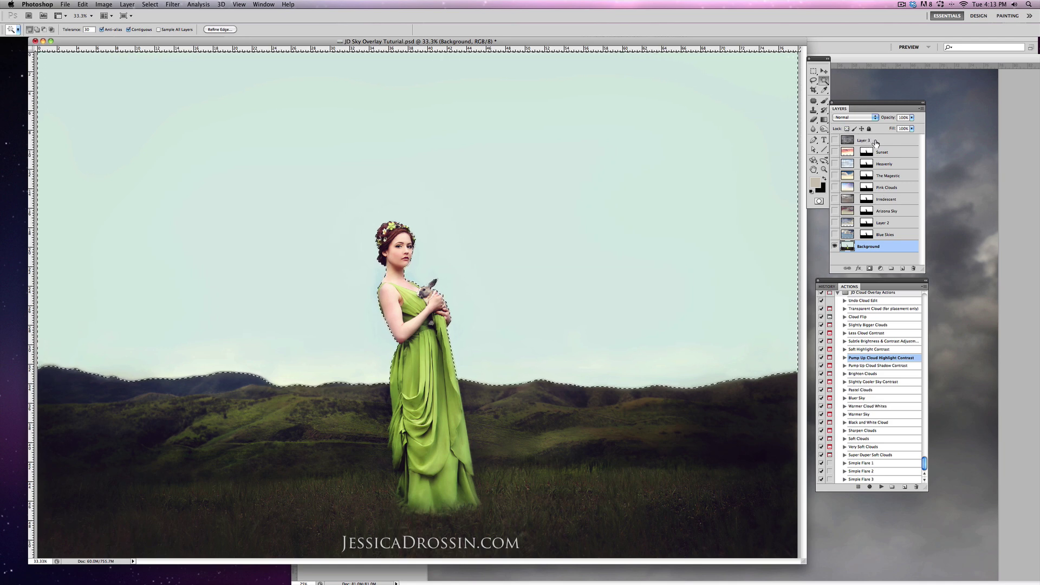
Make cloud Layer 3 visible and active, then add a layer mask from the sky selection
{"action": "left_click", "coordinate": [843, 139]}
{"action": "left_click", "coordinate": [834, 141]}
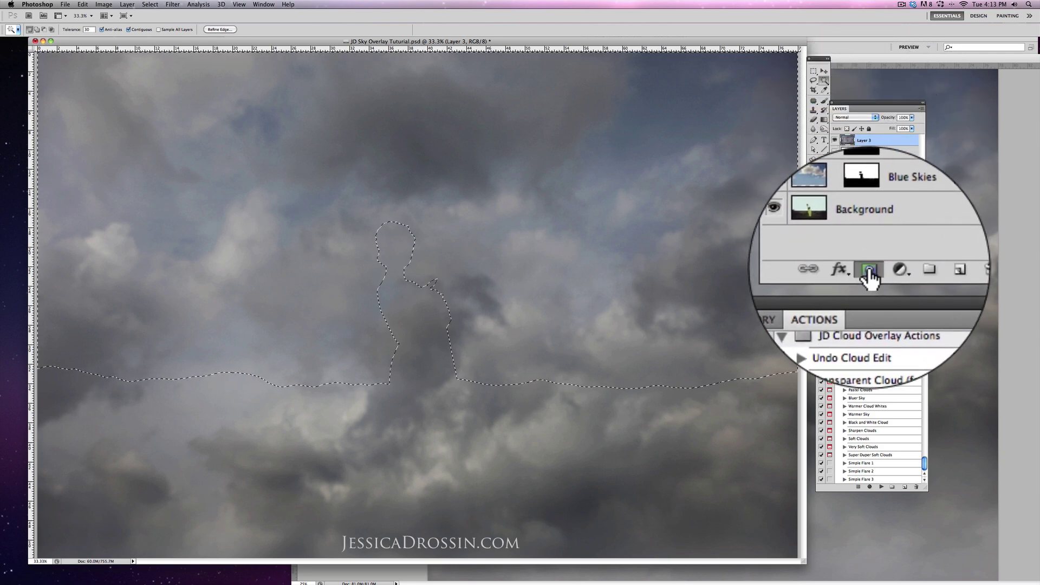
{"action": "left_click", "coordinate": [869, 269]}
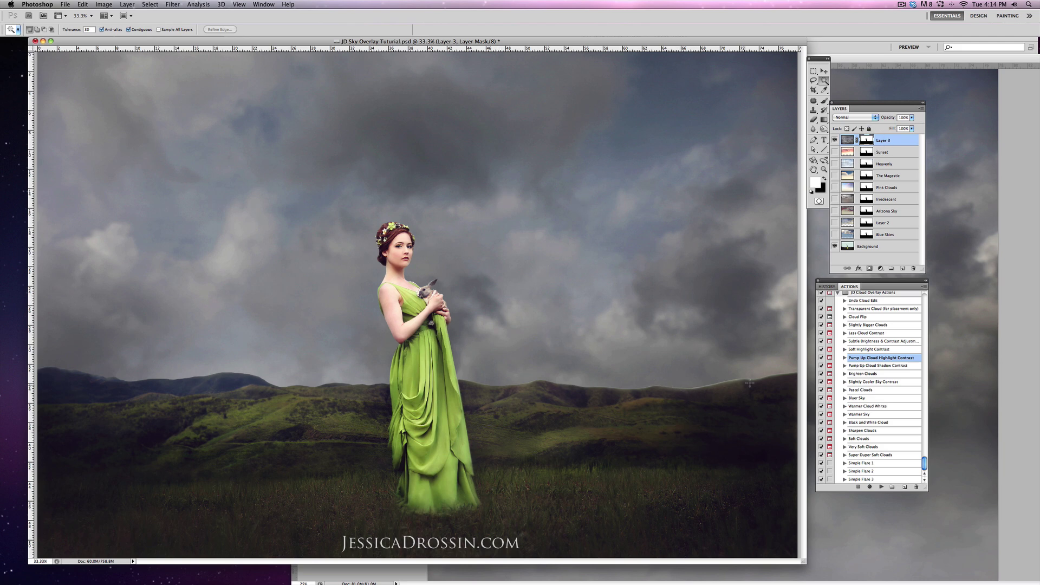
Zoom in to 66.7% on the woman and the hilltops
{"action": "left_click", "coordinate": [824, 170]}
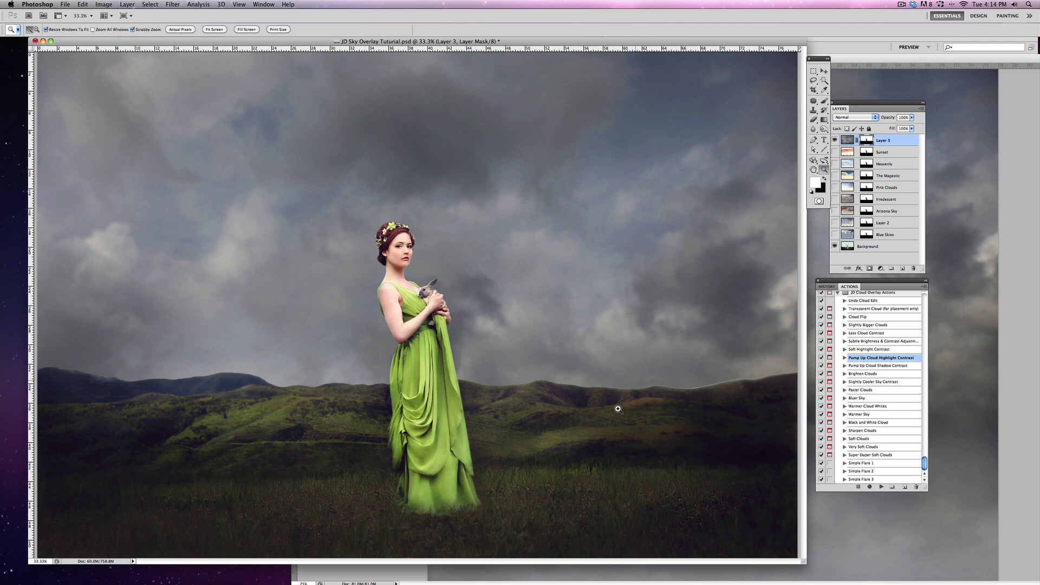
{"action": "left_click", "coordinate": [680, 363]}
{"action": "left_click", "coordinate": [707, 248]}
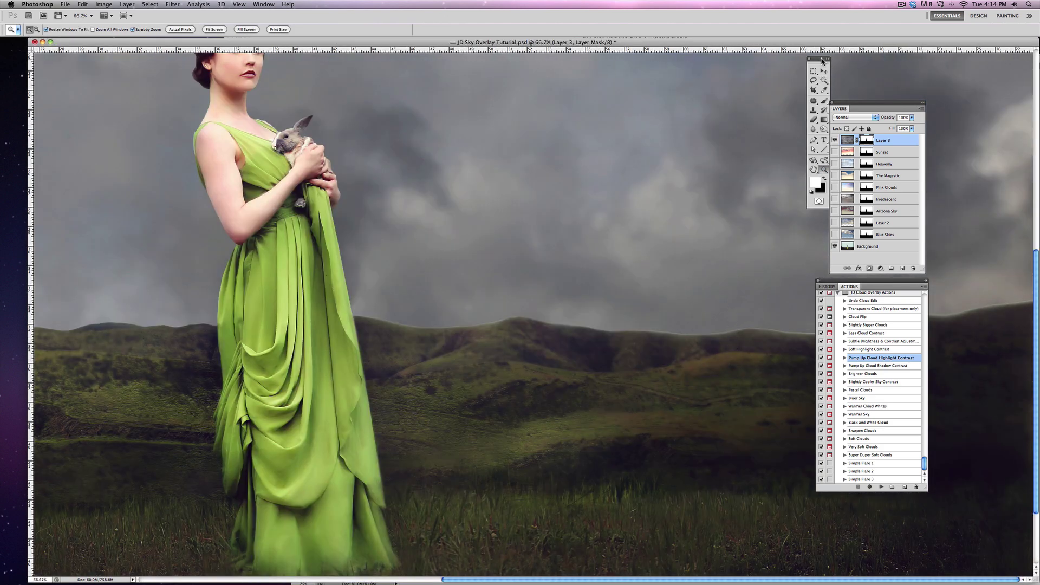
Choose the Brush tool and adjust its size with the bracket keys
{"action": "left_click", "coordinate": [824, 102]}
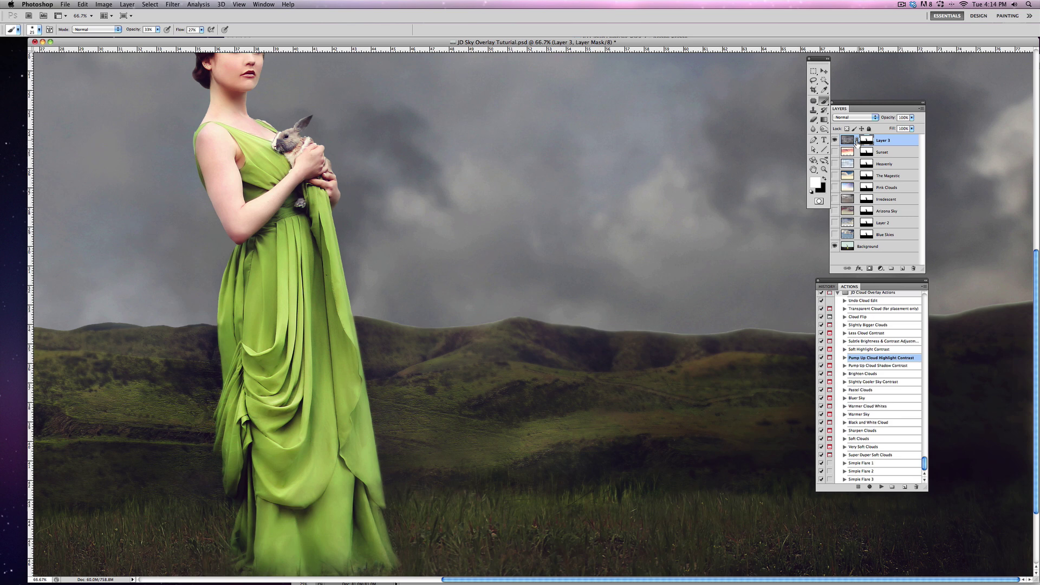
{"action": "left_click", "coordinate": [861, 372]}
{"action": "key", "text": "bracketright"}
{"action": "key", "text": "bracketright"}
{"action": "key", "text": "bracketright"}
{"action": "key", "text": "bracketright"}
{"action": "key", "text": "bracketright"}
{"action": "key", "text": "bracketright"}
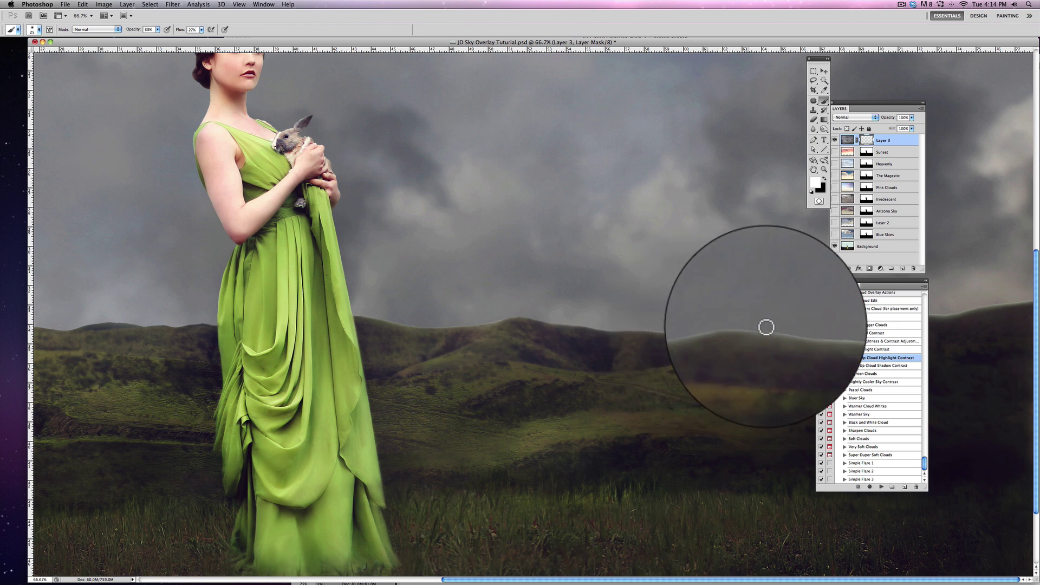
{"action": "key", "text": "bracketleft"}
{"action": "key", "text": "bracketleft"}
{"action": "key", "text": "bracketleft"}
{"action": "key", "text": "bracketleft"}
{"action": "key", "text": "bracketleft"}
{"action": "key", "text": "bracketleft"}
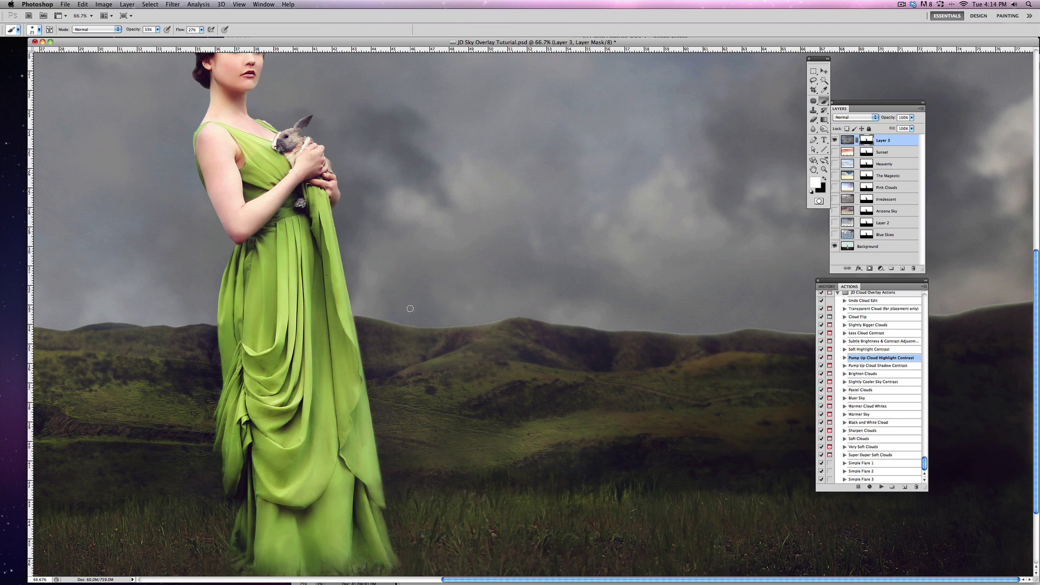
Set the foreground colour to black (000000) by swapping colours and confirming in the Color Picker
{"action": "left_click", "coordinate": [823, 177]}
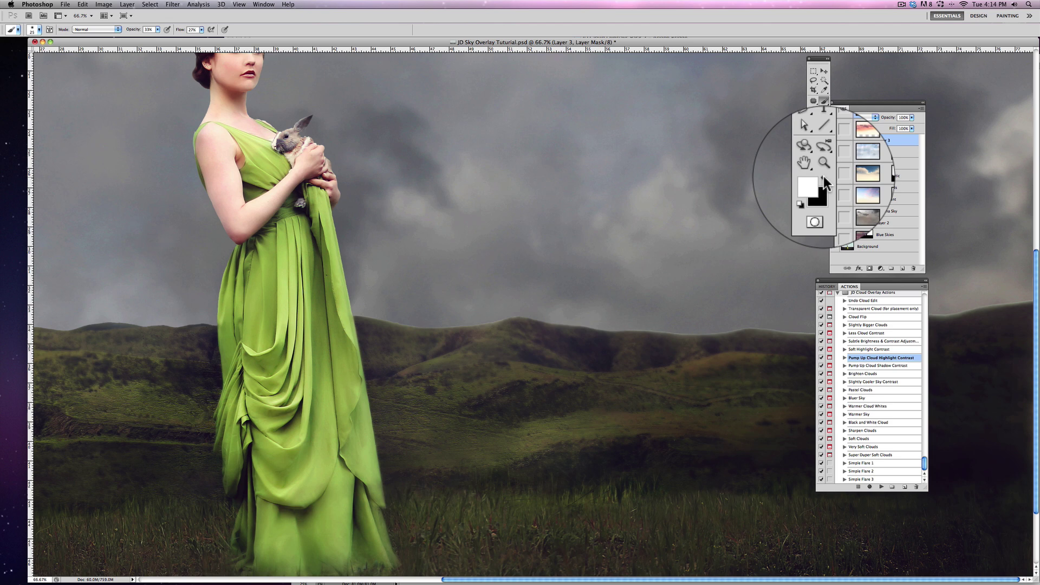
{"action": "left_click", "coordinate": [815, 182]}
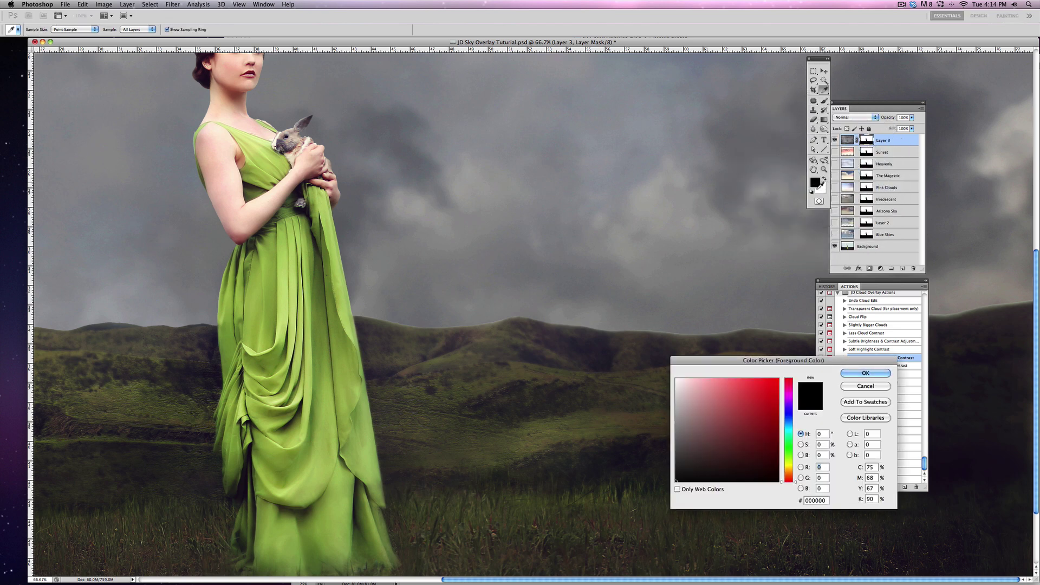
{"action": "left_click", "coordinate": [863, 372]}
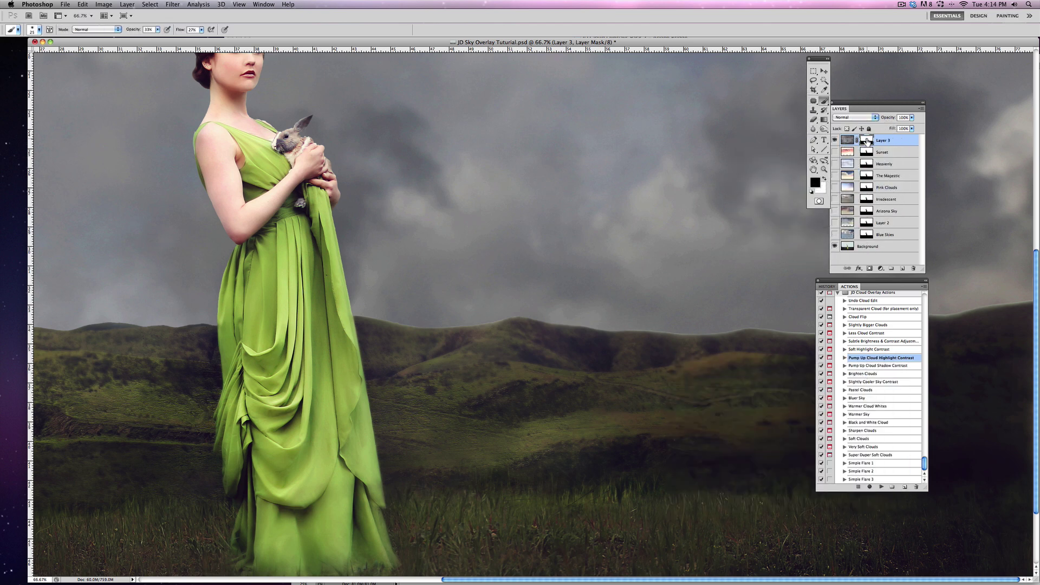